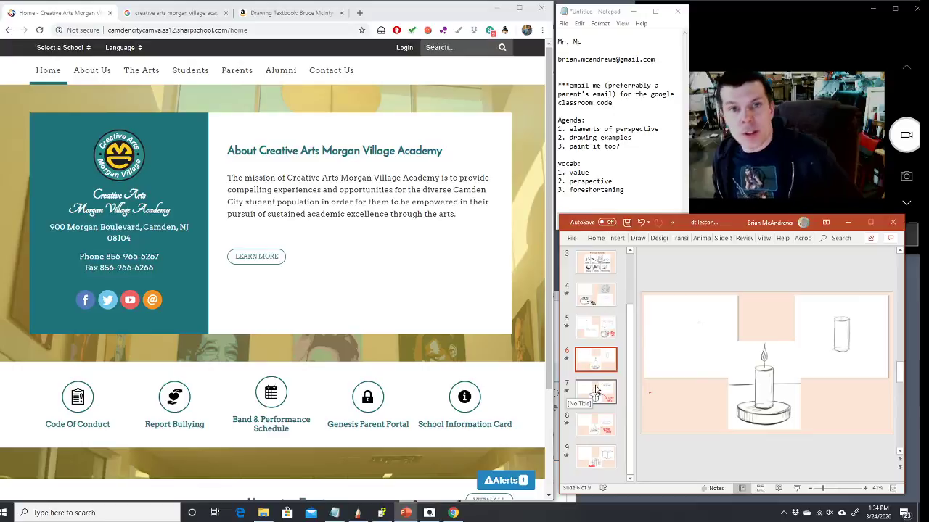
# Step: Look through the drawing example slides 4 to 8, ending on the table drawing on slide 7
pyautogui.click(595, 390)
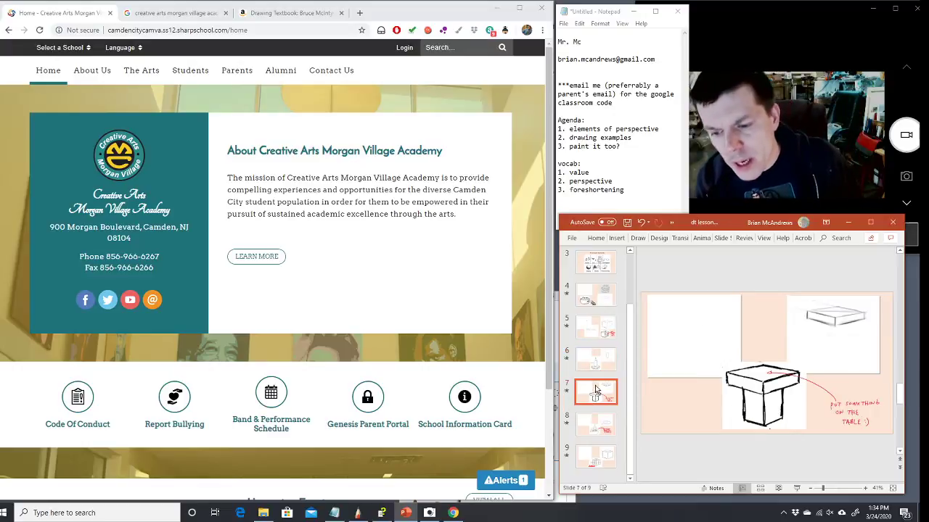
pyautogui.click(592, 365)
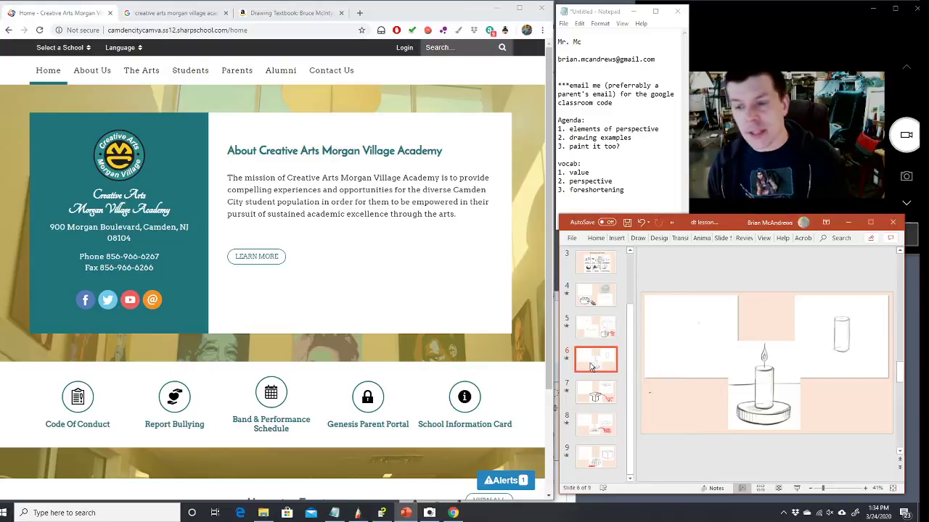
pyautogui.click(595, 294)
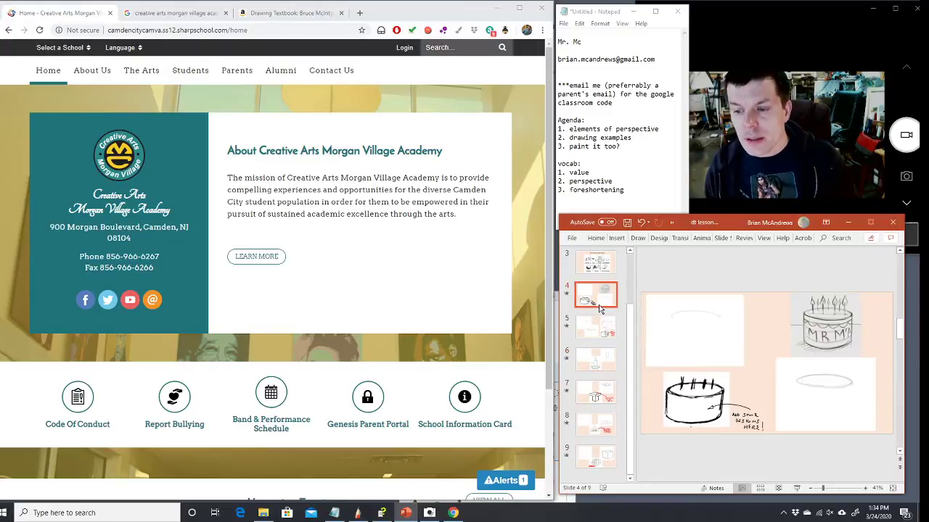
pyautogui.click(600, 330)
pyautogui.click(592, 364)
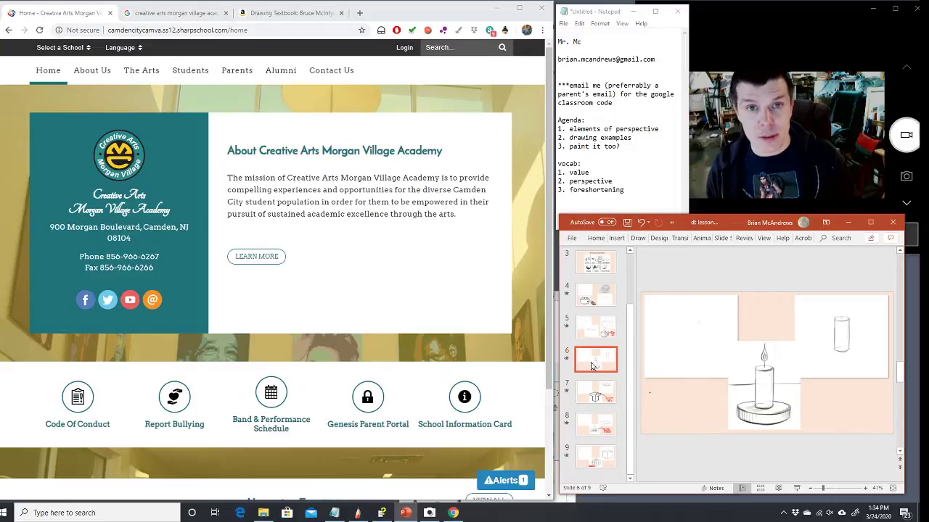
pyautogui.click(595, 393)
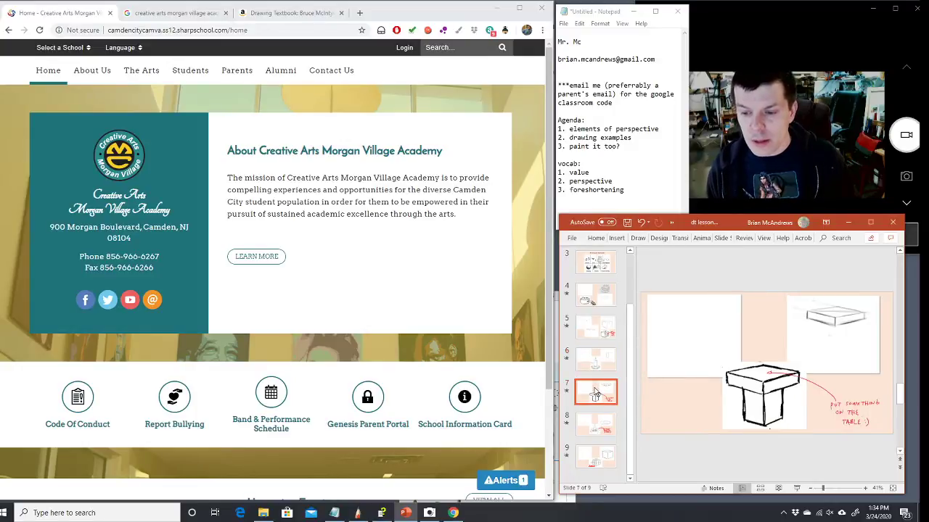
pyautogui.click(594, 430)
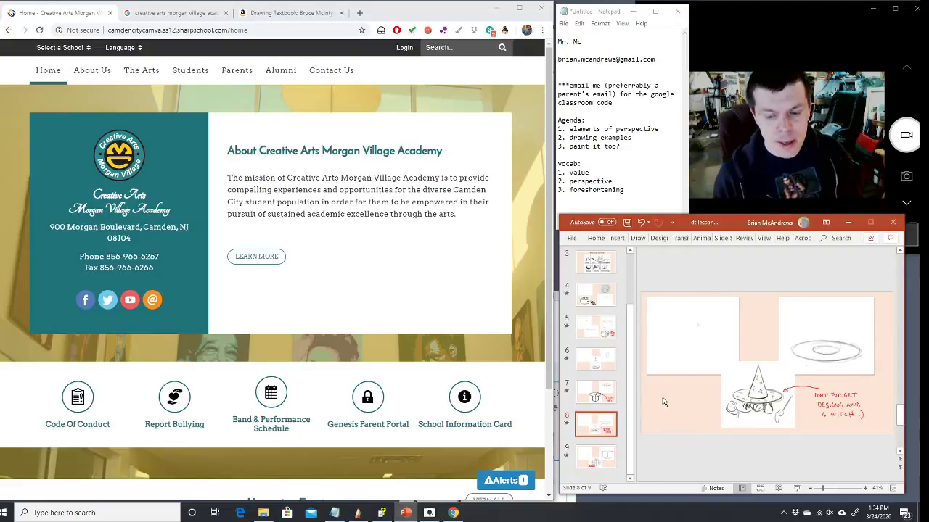
pyautogui.click(603, 395)
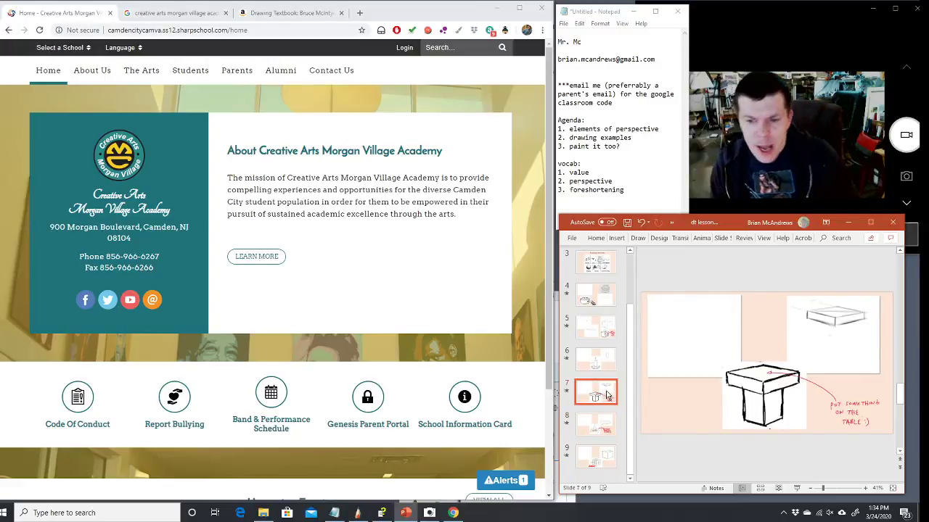
# Step: Switch to Autodesk SketchBook and bring the whole page of practice sketches into view
pyautogui.click(497, 8)
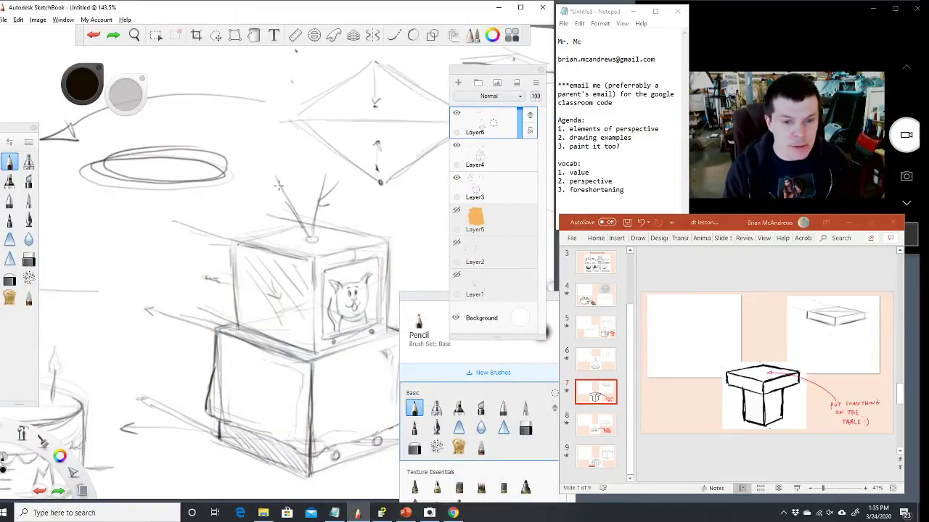
pyautogui.press('space')
pyautogui.moveTo(243, 290)
pyautogui.mouseDown()
pyautogui.moveTo(171, 296)
pyautogui.moveTo(184, 307)
pyautogui.mouseUp()
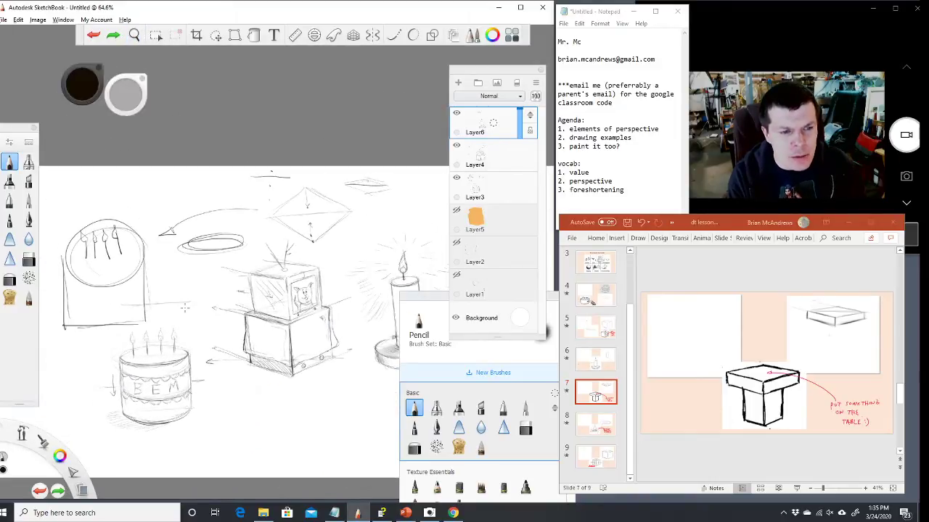
# Step: Switch to the PowerPoint lesson and show The Seven Elements slide enlarged to 50%
pyautogui.click(590, 272)
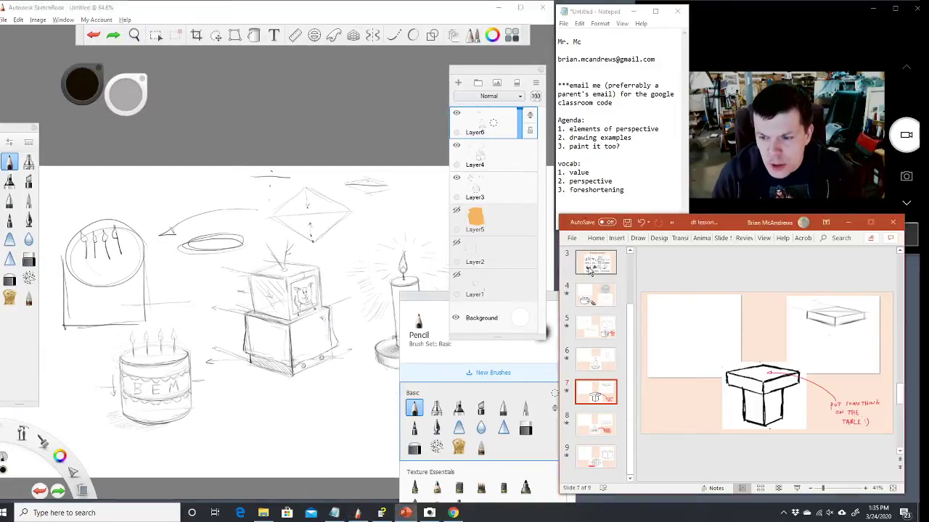
pyautogui.click(595, 263)
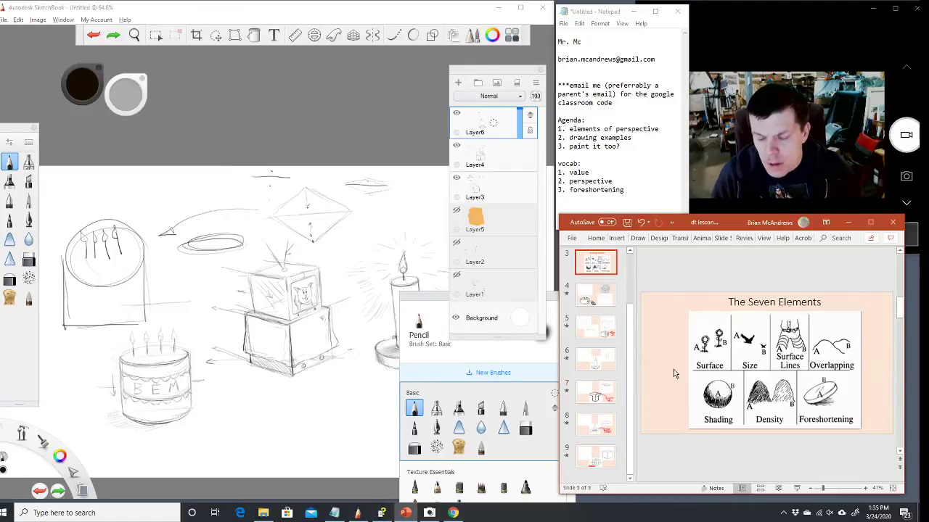
pyautogui.press('alt')
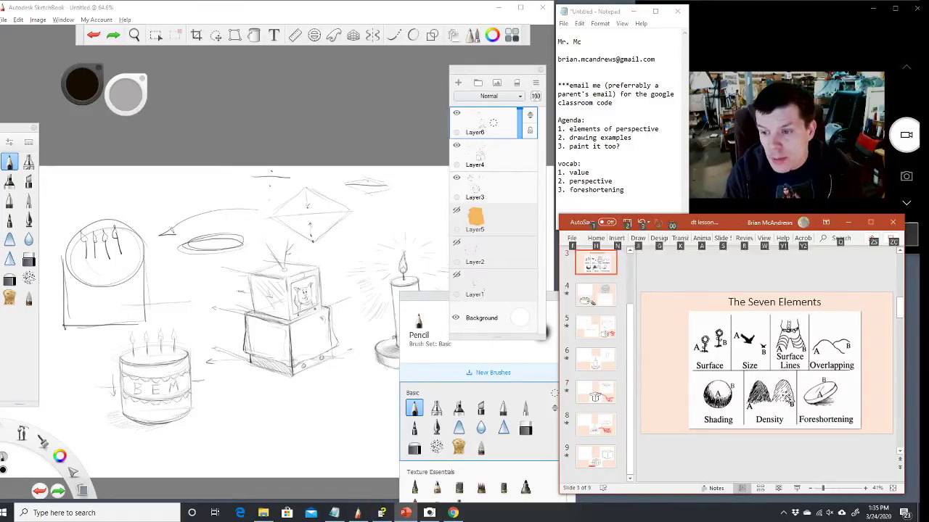
pyautogui.scroll(2, 783, 393)
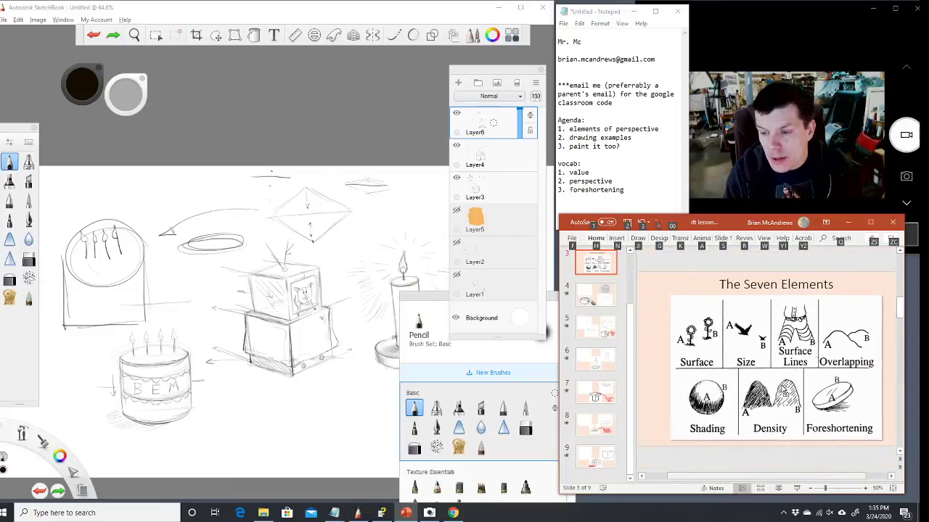
pyautogui.click(708, 225)
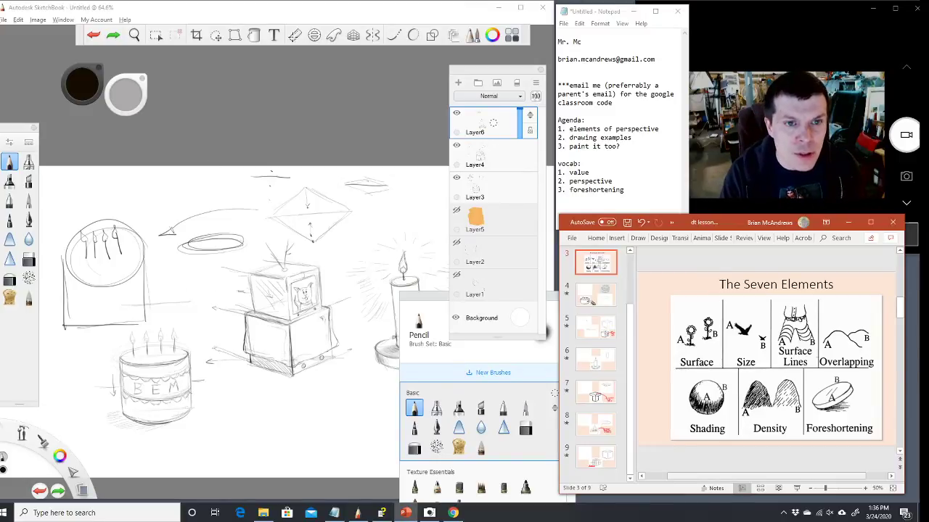
# Step: Switch to Autodesk SketchBook, start a new document and choose to save the current sketches first
pyautogui.click(302, 18)
pyautogui.press('space')
pyautogui.moveTo(287, 252); pyautogui.dragTo(218, 229)
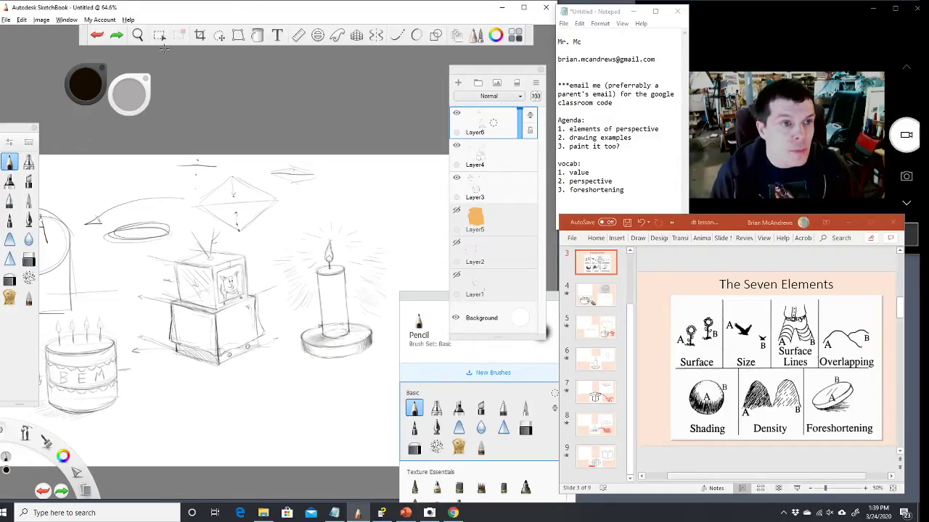
pyautogui.click(6, 20)
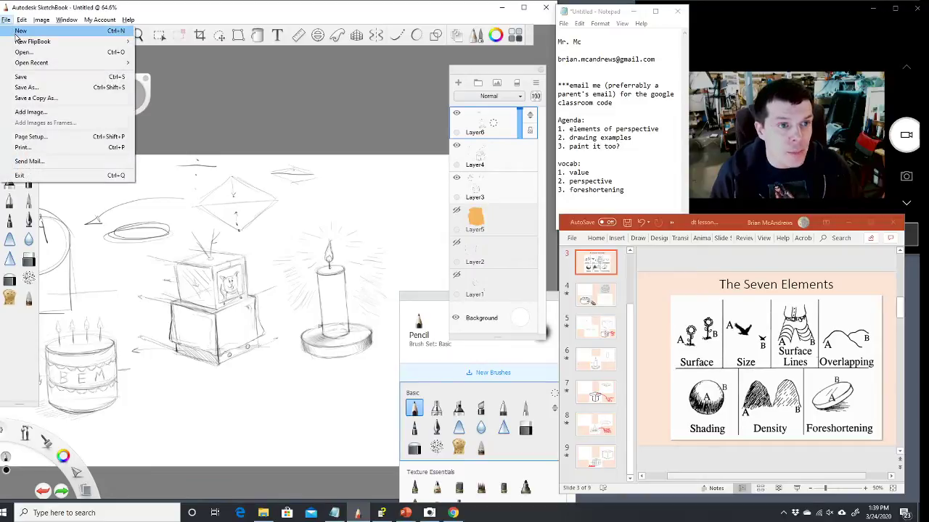
pyautogui.click(16, 35)
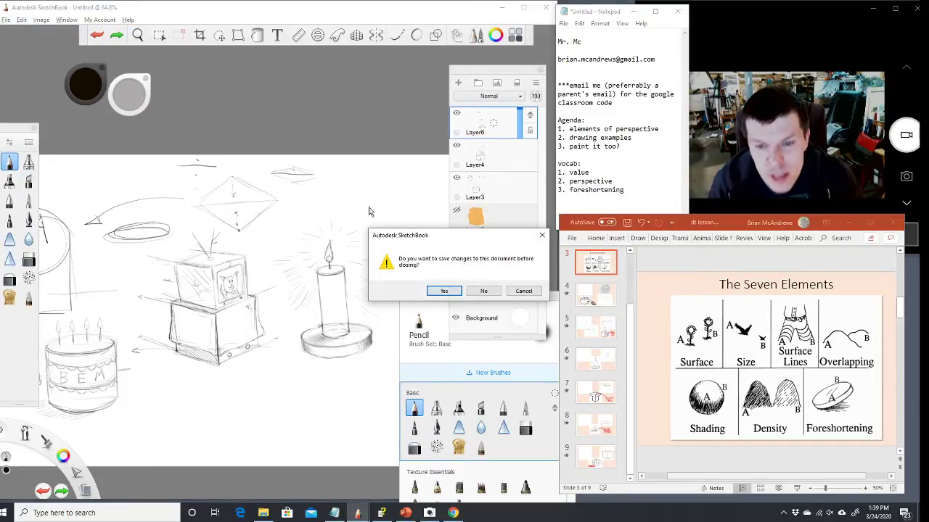
pyautogui.click(440, 290)
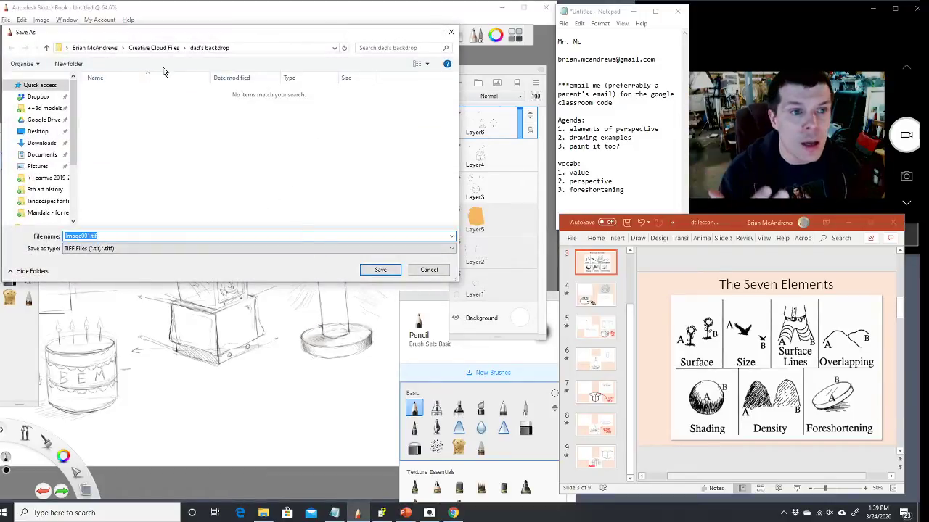
# Step: Save the sketches as Image001.tif in a new "youtube class" folder inside Dropbox's ++camva 2019-2020 folder, and open a blank canvas
pyautogui.click(40, 99)
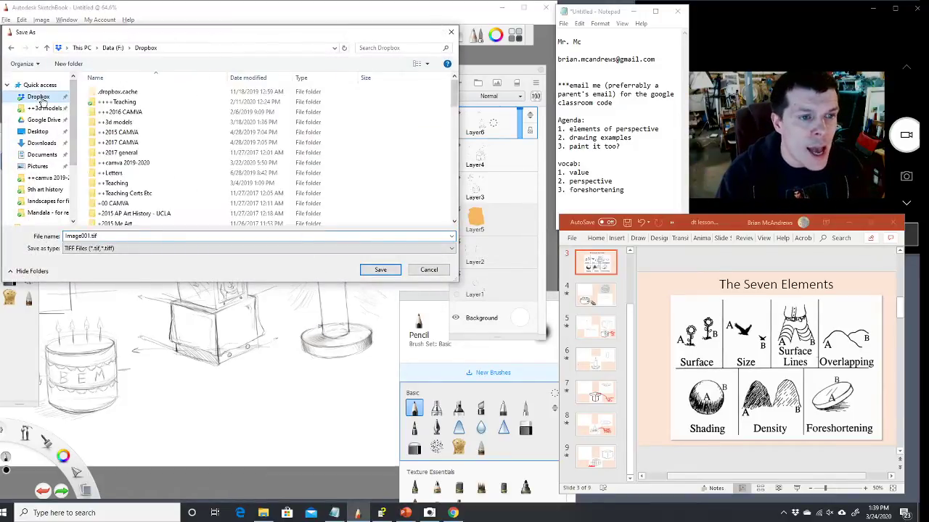
pyautogui.doubleClick(120, 163)
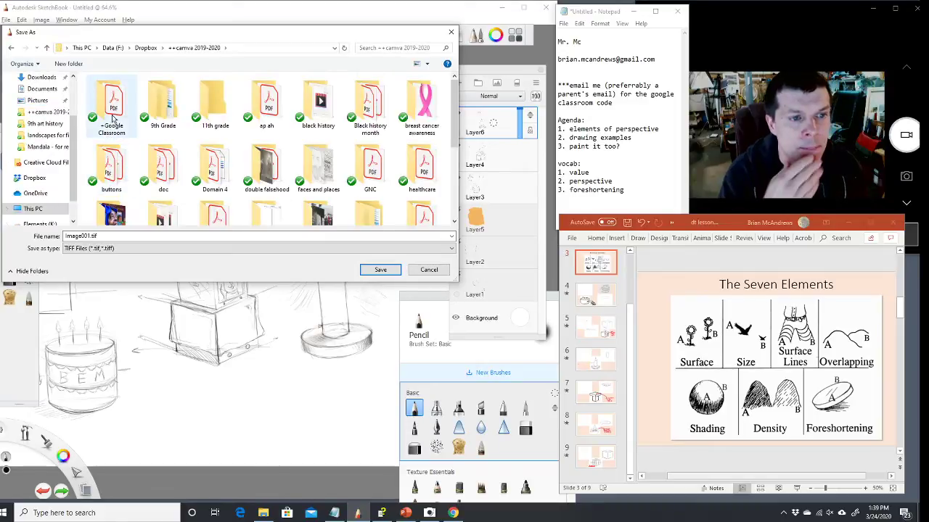
pyautogui.scroll(-3, 280, 132)
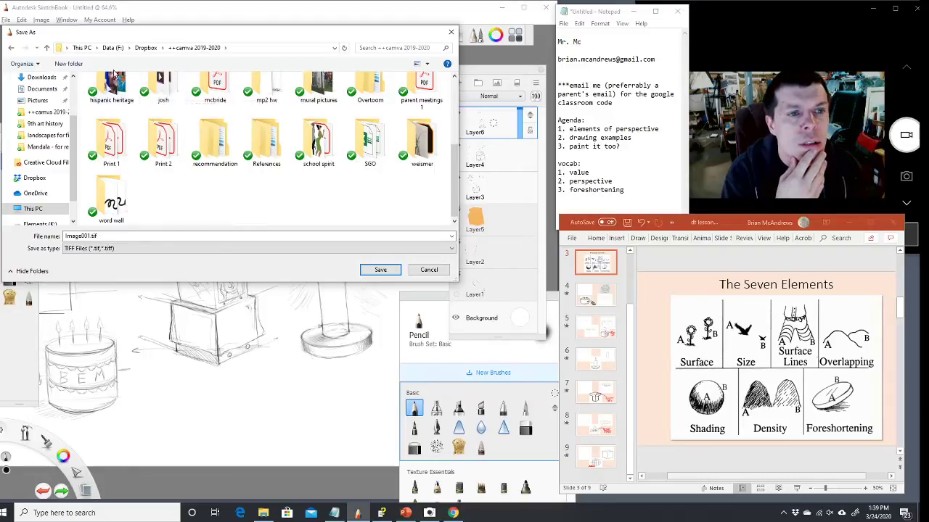
pyautogui.click(68, 64)
pyautogui.write('y')
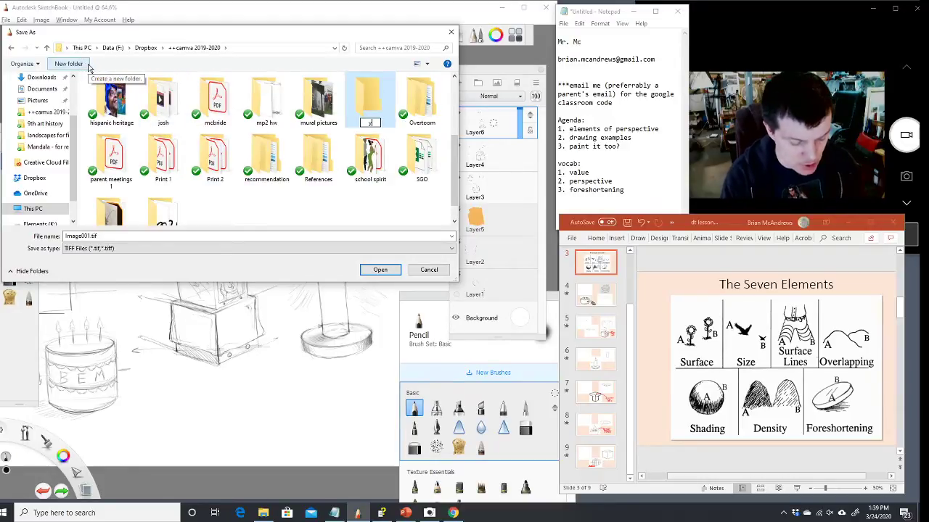
pyautogui.write('outube class')
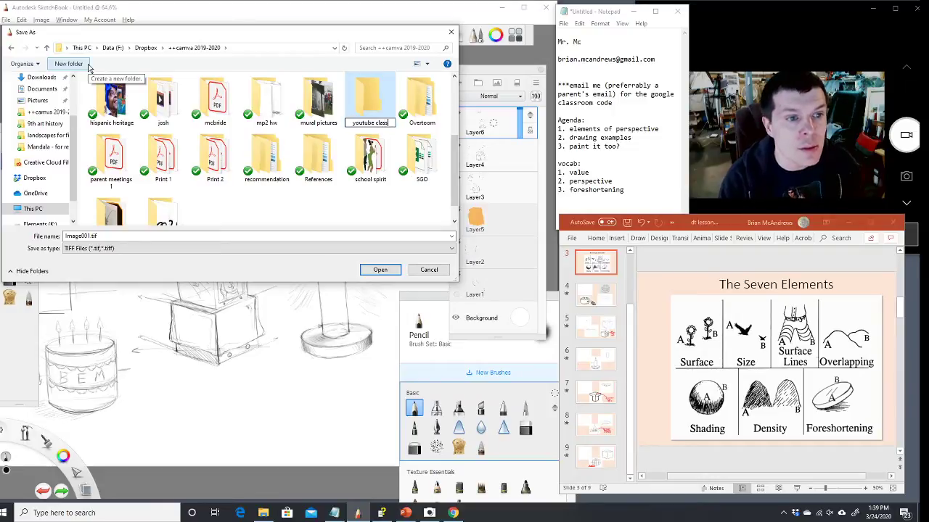
pyautogui.press('Return')
pyautogui.press('Return')
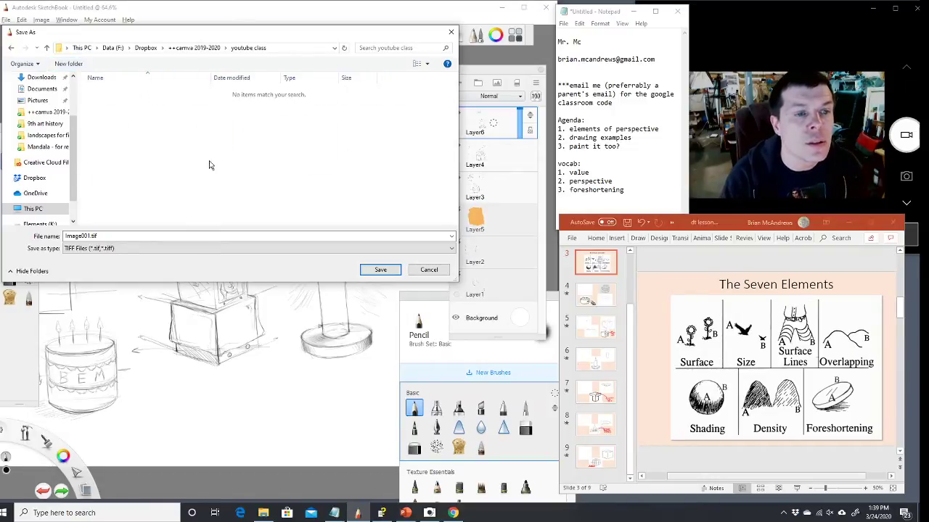
pyautogui.click(364, 268)
pyautogui.hotkey('ctrl', 'n')
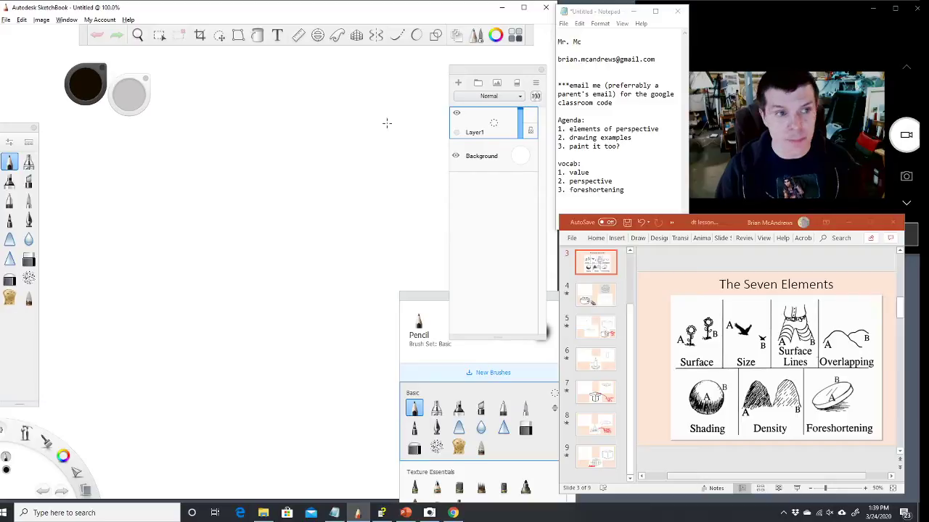
# Step: Switch to Chrome, load Google Classroom in a new tab and open Youtube Class 1
pyautogui.click(452, 513)
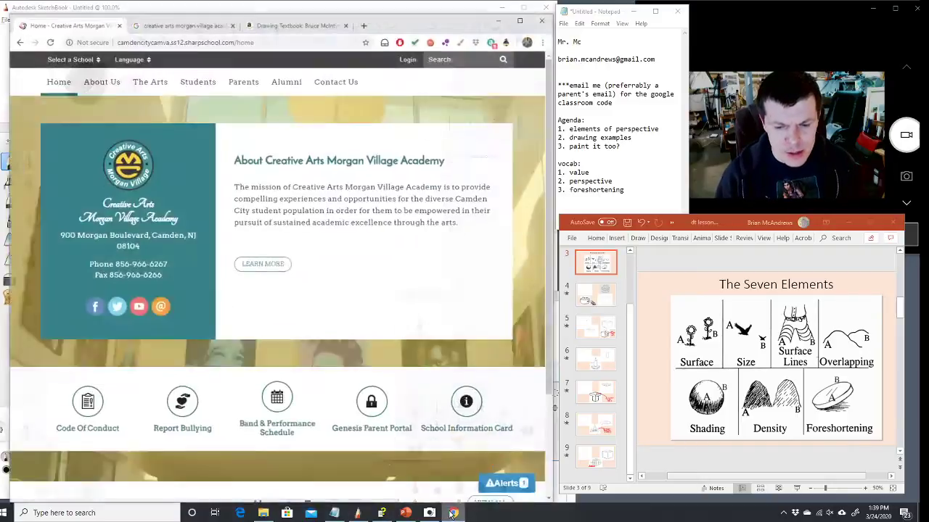
pyautogui.click(359, 12)
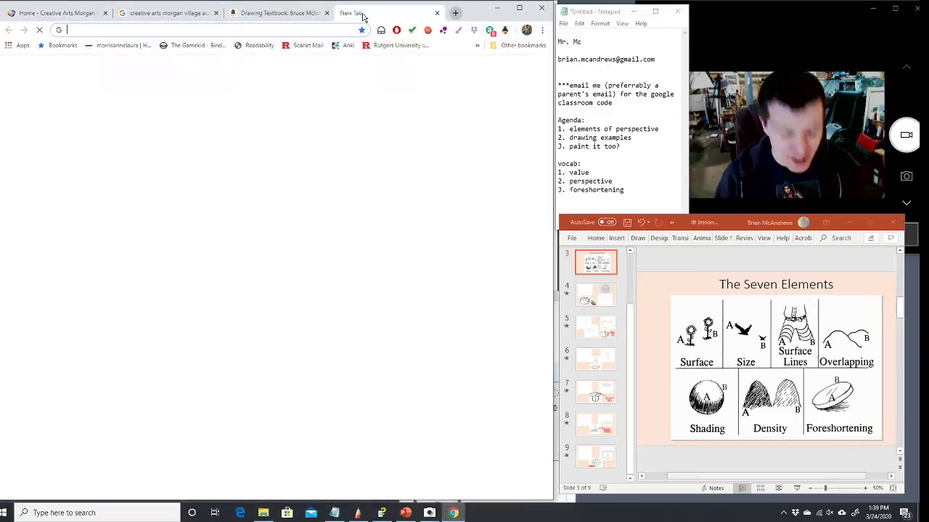
pyautogui.write('class')
pyautogui.press('Return')
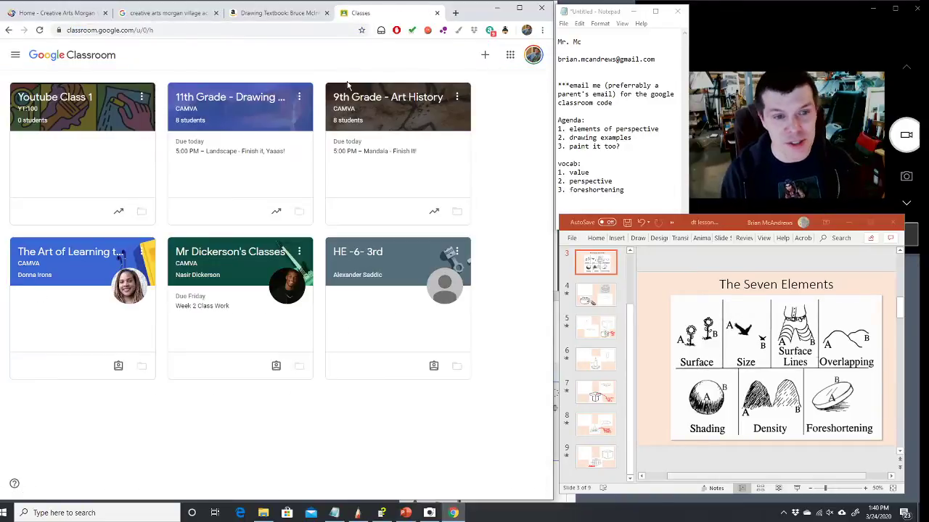
pyautogui.click(86, 119)
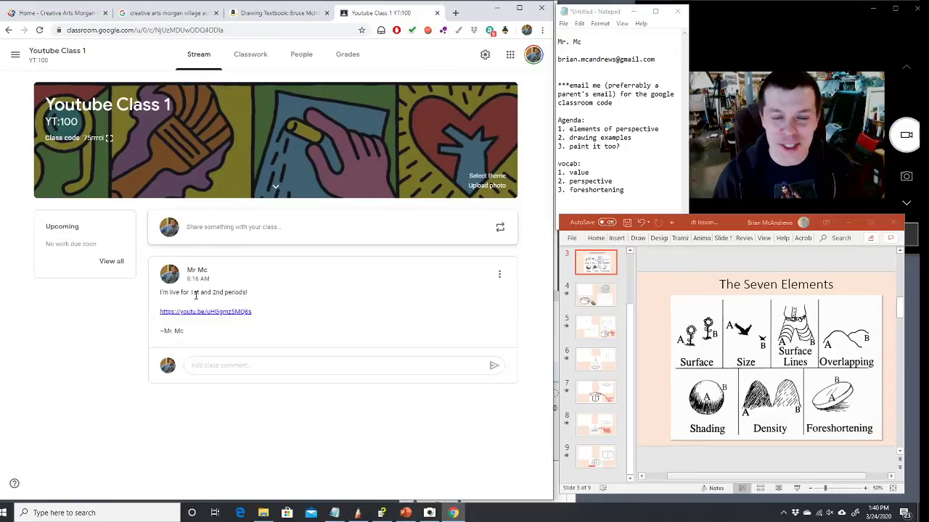
# Step: Delete the class announcement about being live for 1st and 2nd periods
pyautogui.click(499, 275)
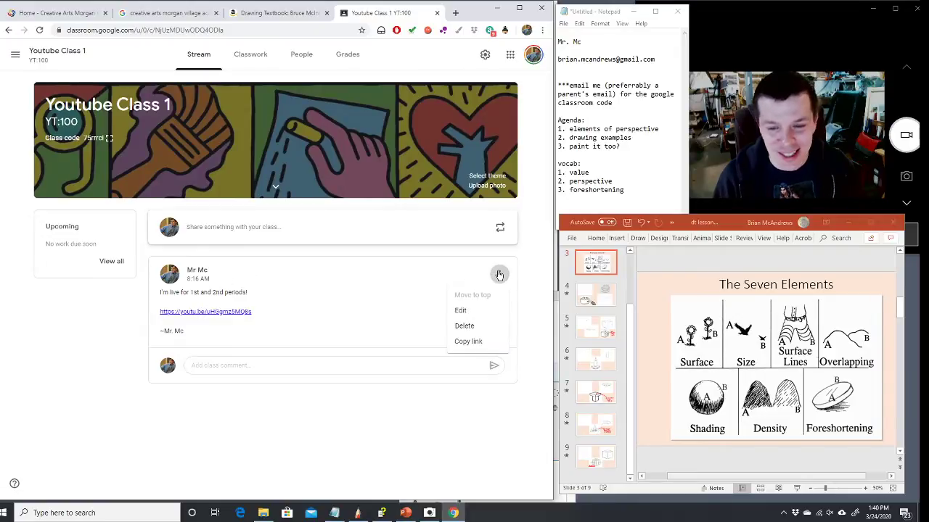
pyautogui.click(464, 326)
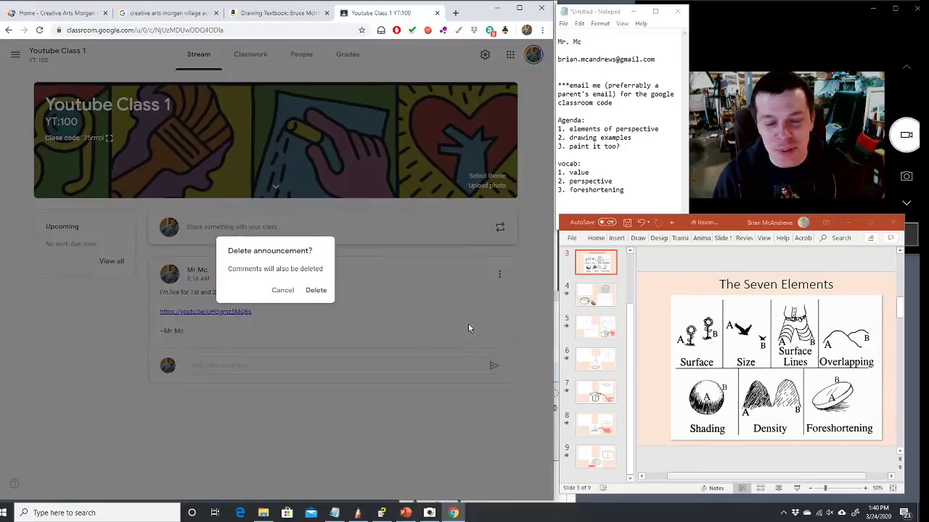
pyautogui.click(325, 290)
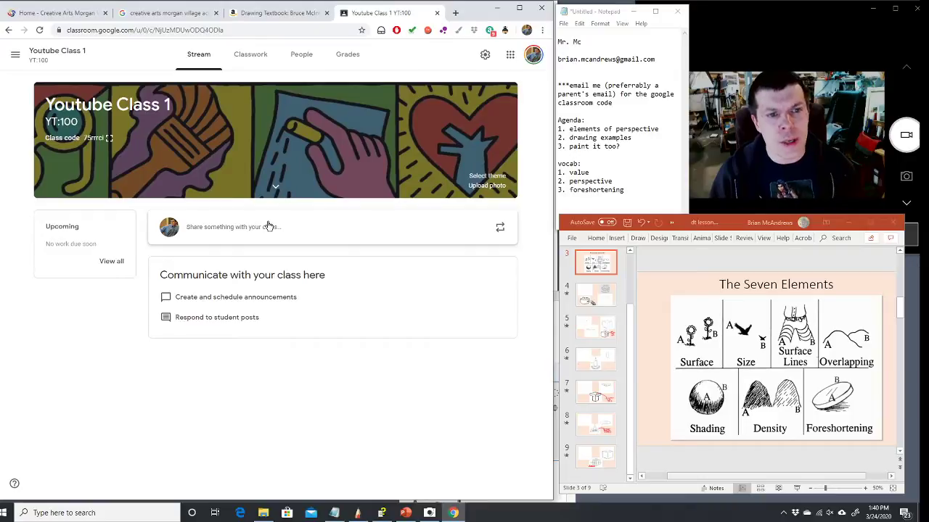
# Step: Review the class's people, stream and classwork pages, and return to the blank canvas in Autodesk SketchBook
pyautogui.click(290, 63)
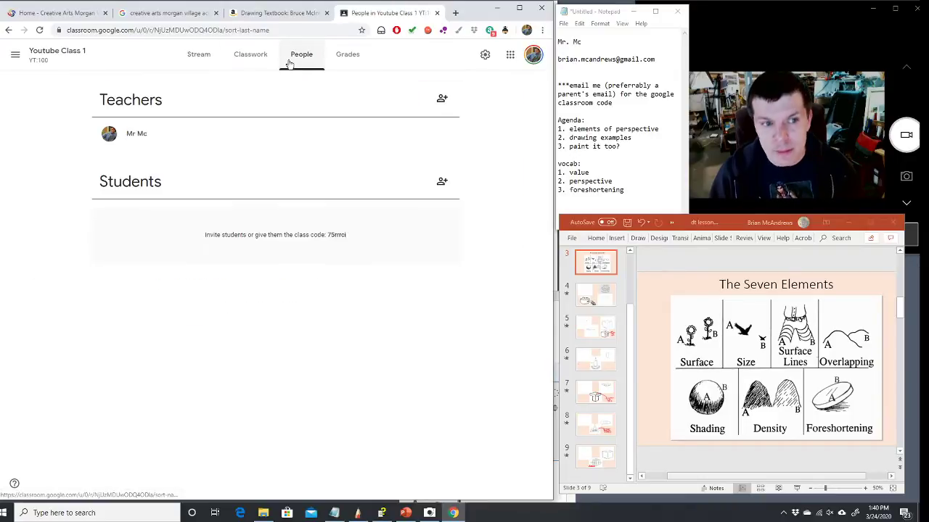
pyautogui.click(194, 60)
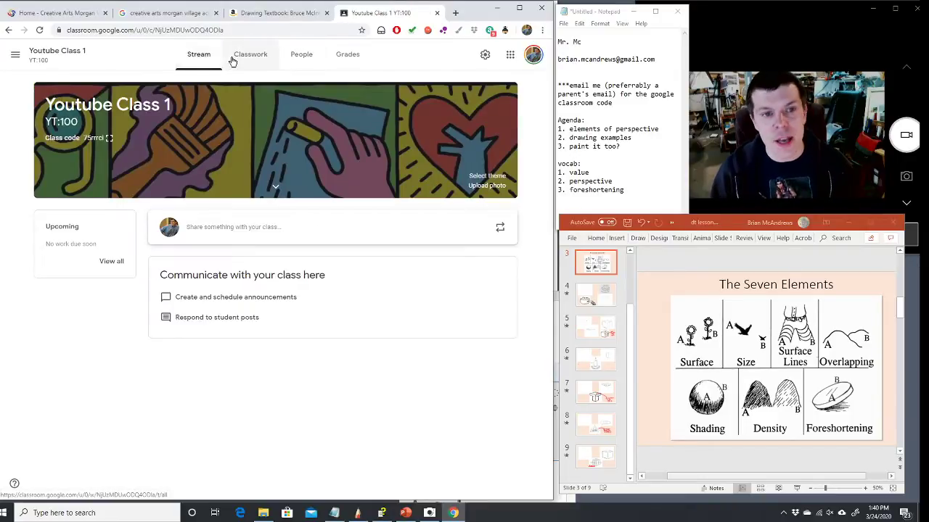
pyautogui.click(238, 63)
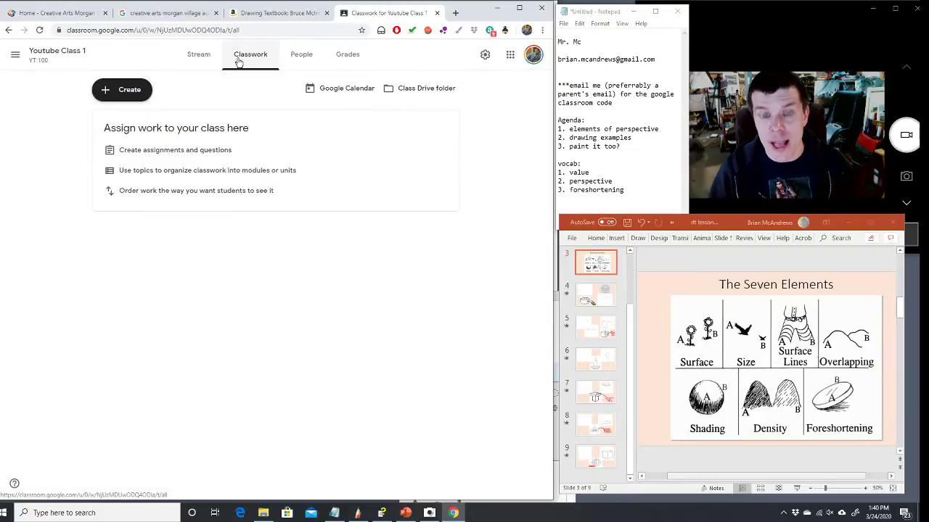
pyautogui.click(296, 61)
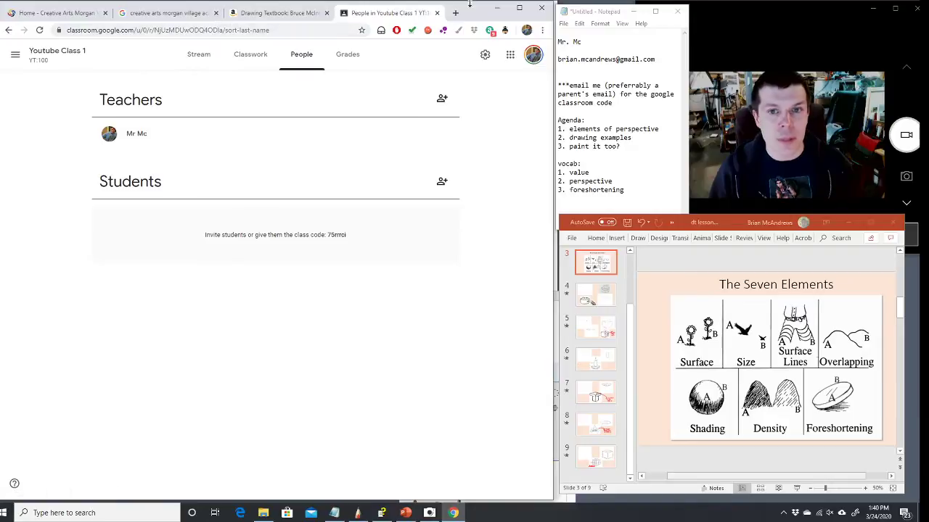
pyautogui.click(497, 8)
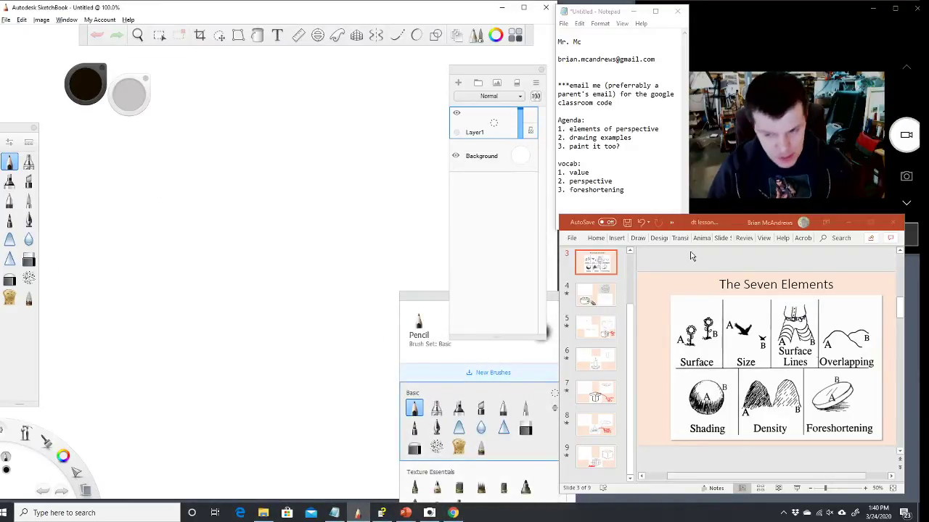